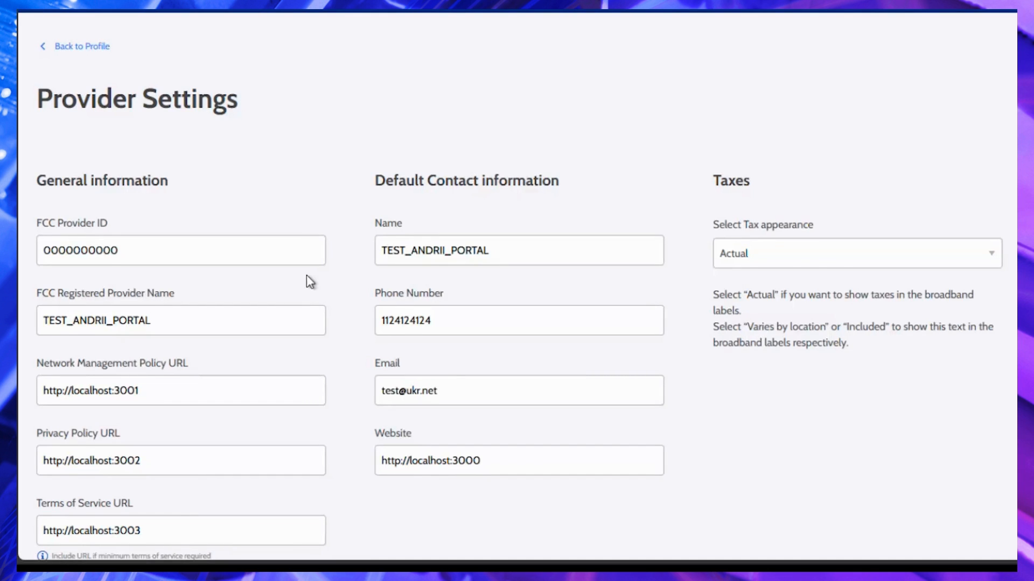
Review the provider's general information, default contact details and terms of service, and check the available tax appearance options.
{"action": "scroll", "coordinate": [306, 276], "scroll_direction": "down", "scroll_amount": 1}
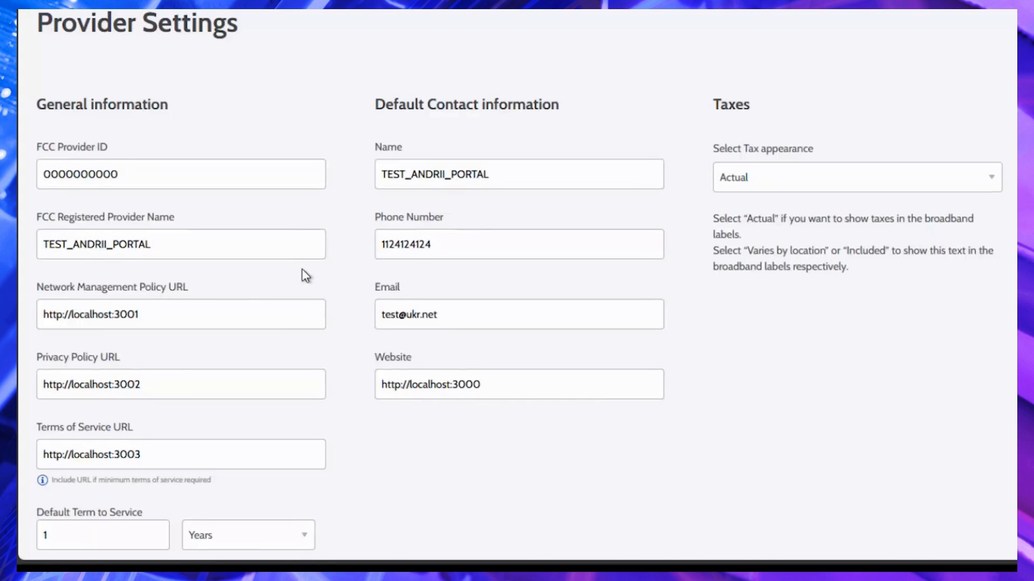
{"action": "scroll", "coordinate": [301, 269], "scroll_direction": "down", "scroll_amount": 1}
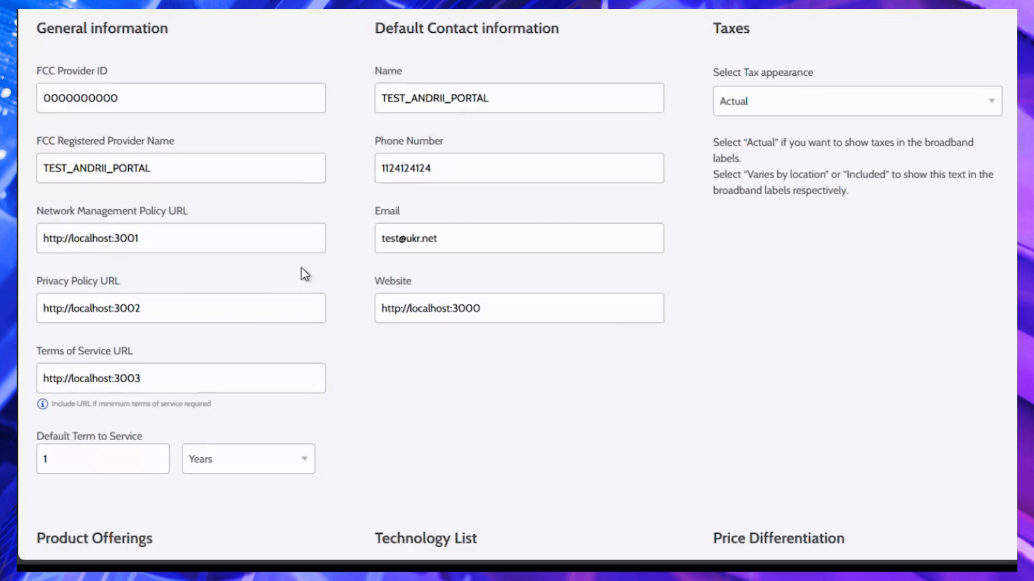
{"action": "scroll", "coordinate": [304, 269], "scroll_direction": "up", "scroll_amount": 1}
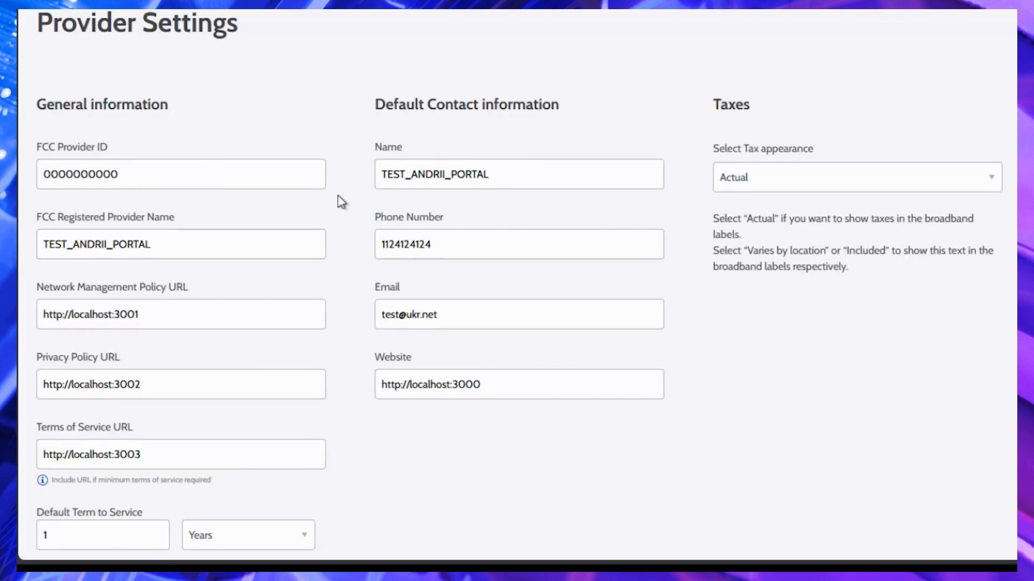
{"action": "scroll", "coordinate": [338, 195], "scroll_direction": "down", "scroll_amount": 1}
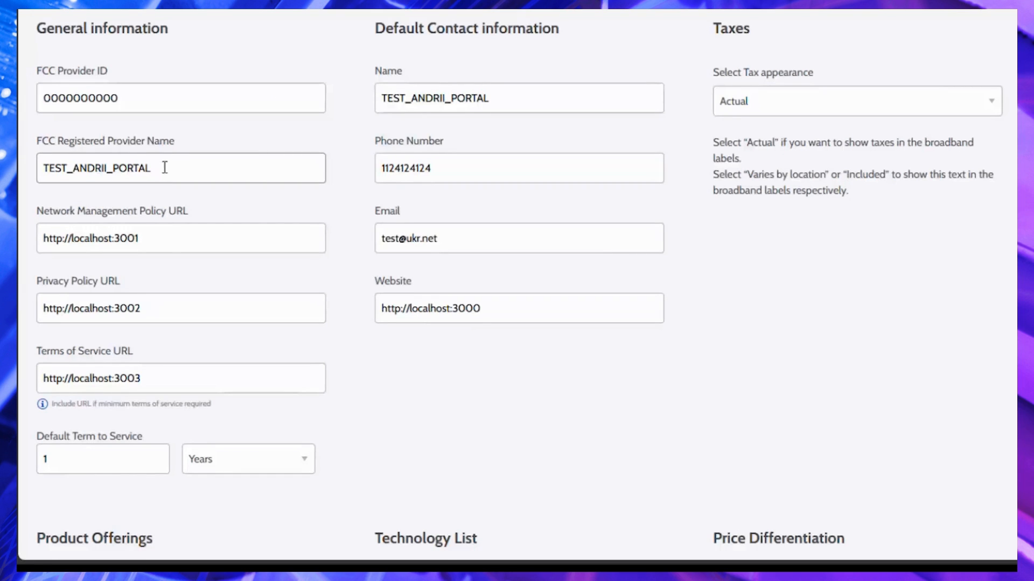
{"action": "scroll", "coordinate": [164, 166], "scroll_direction": "down", "scroll_amount": 1}
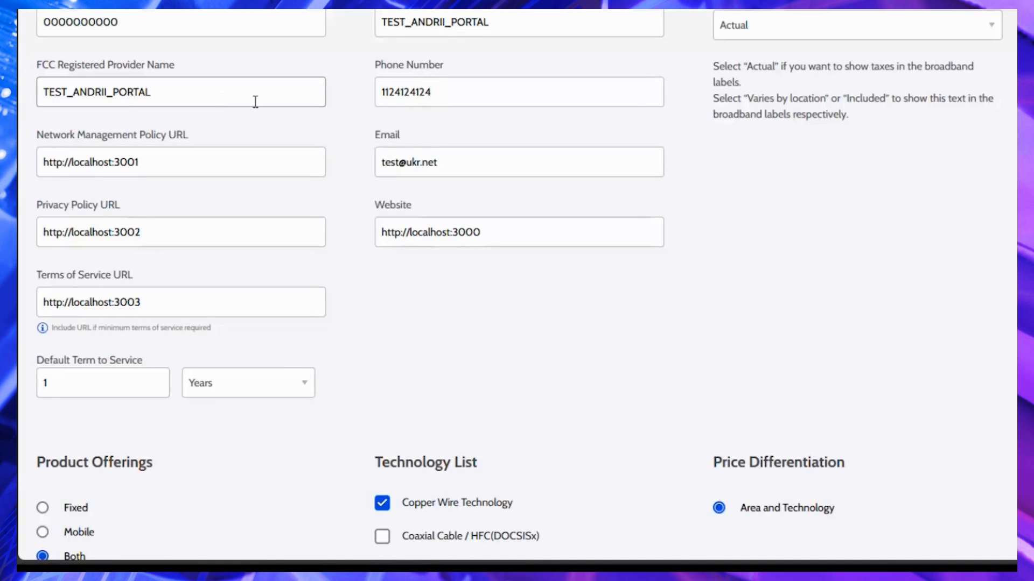
{"action": "scroll", "coordinate": [335, 293], "scroll_direction": "up", "scroll_amount": 1}
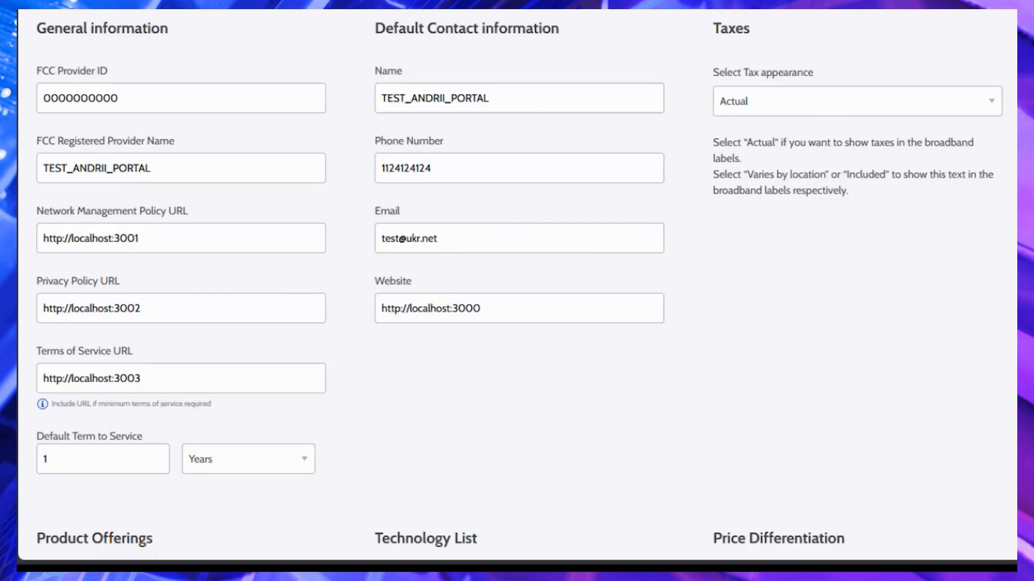
{"action": "left_click", "coordinate": [855, 106]}
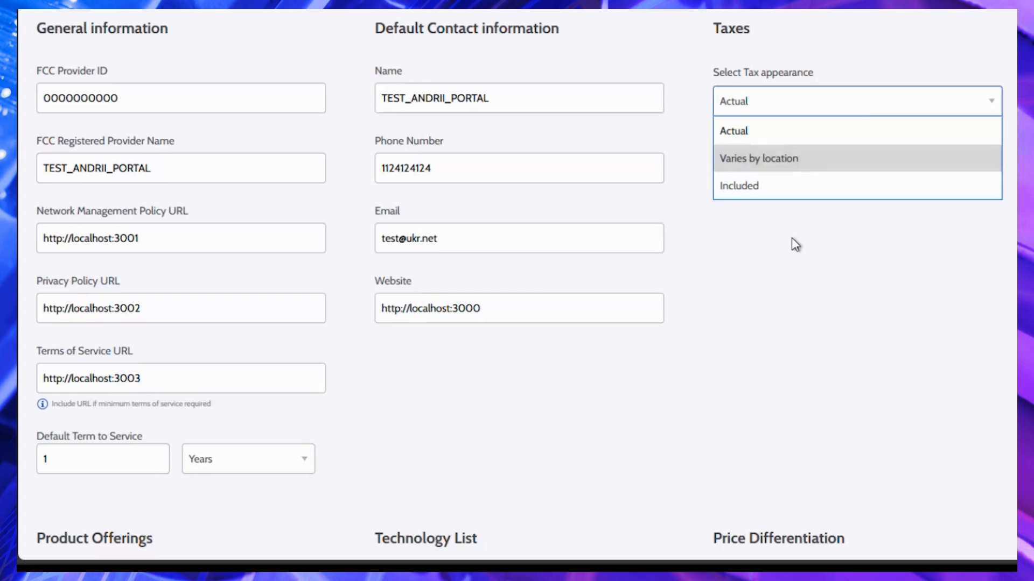
{"action": "left_click", "coordinate": [797, 262]}
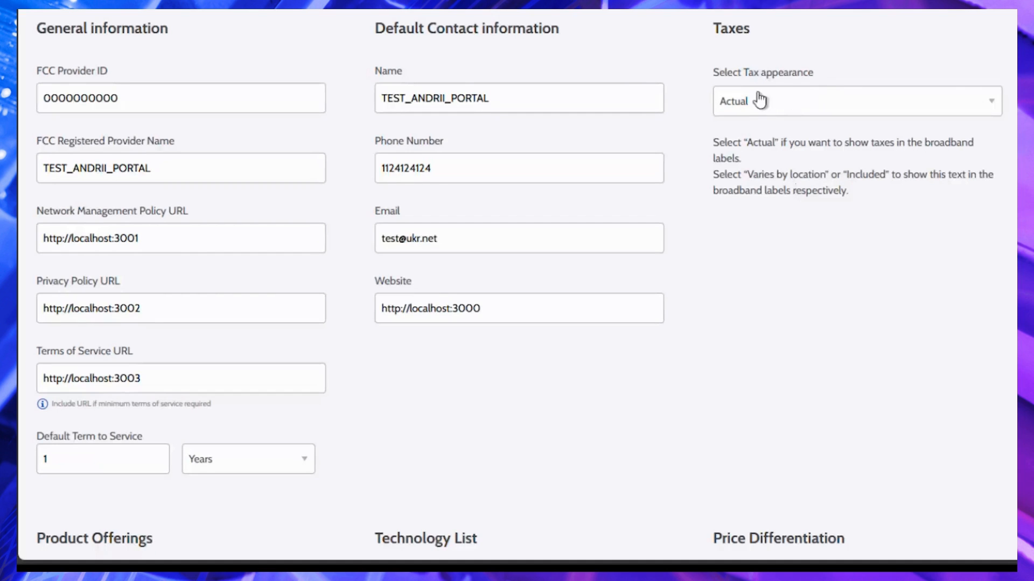
{"action": "scroll", "coordinate": [877, 328], "scroll_direction": "down", "scroll_amount": 1}
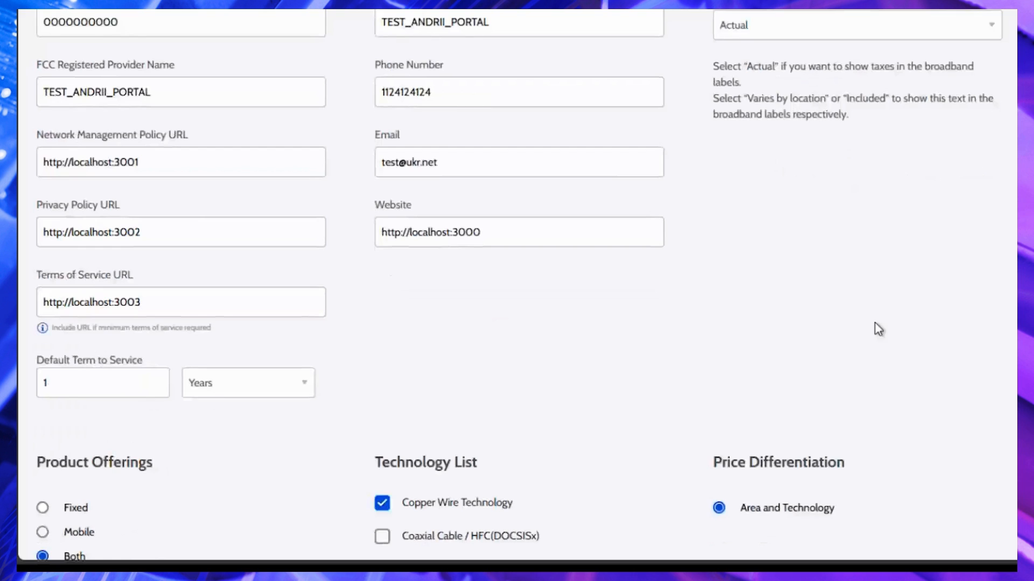
{"action": "scroll", "coordinate": [836, 328], "scroll_direction": "up", "scroll_amount": 2}
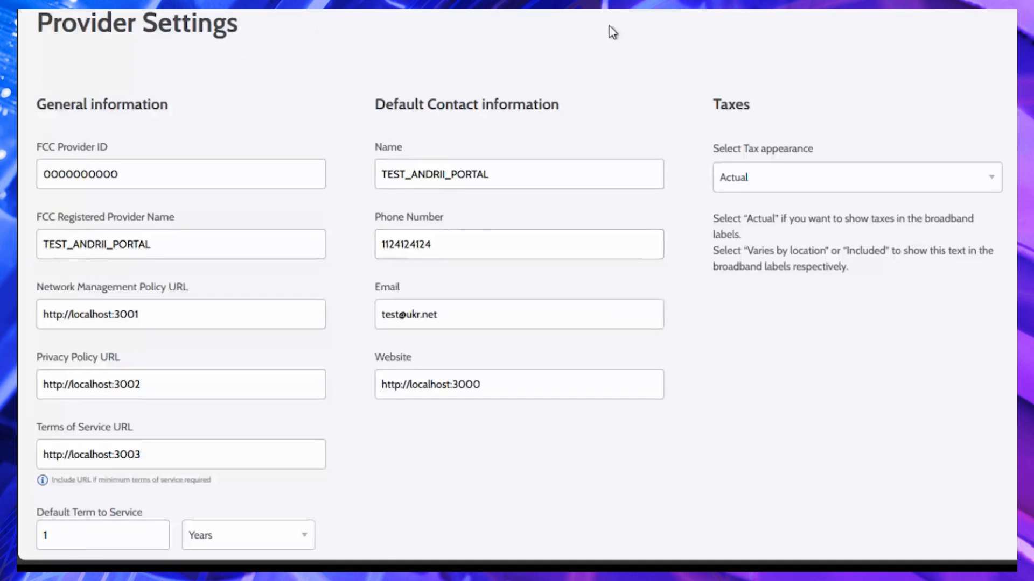
Deselect Non-geostationary Satellite and Licensed Terrestrial Wireless in the technology list.
{"action": "scroll", "coordinate": [770, 316], "scroll_direction": "down", "scroll_amount": 3}
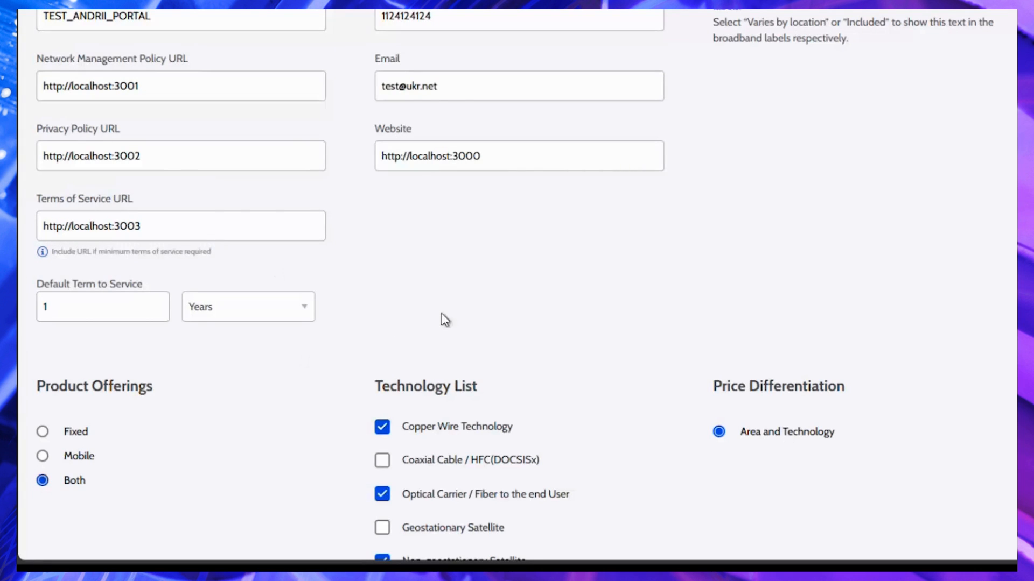
{"action": "scroll", "coordinate": [441, 318], "scroll_direction": "down", "scroll_amount": 1}
{"action": "scroll", "coordinate": [442, 318], "scroll_direction": "down", "scroll_amount": 2}
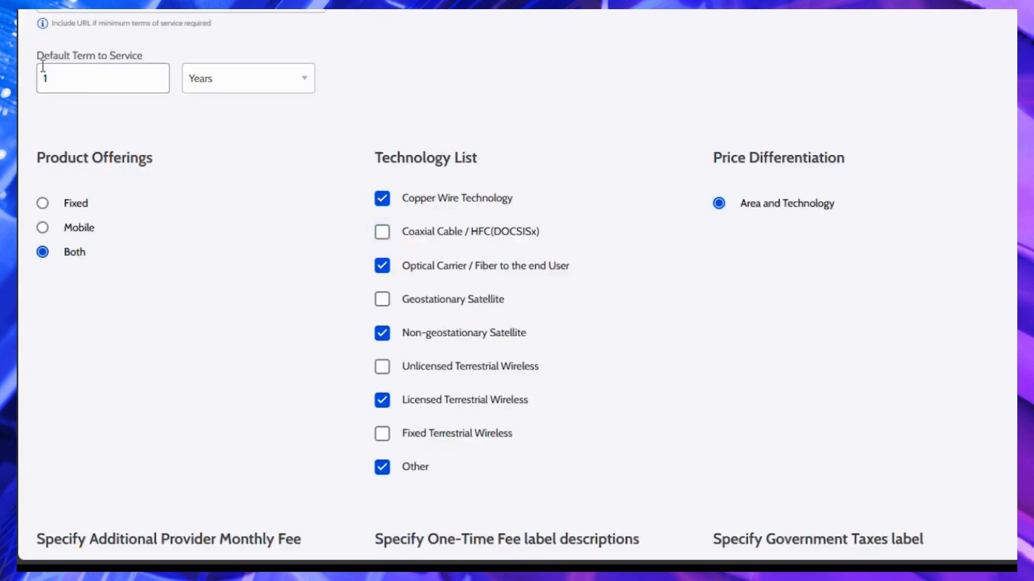
{"action": "scroll", "coordinate": [281, 358], "scroll_direction": "down", "scroll_amount": 1}
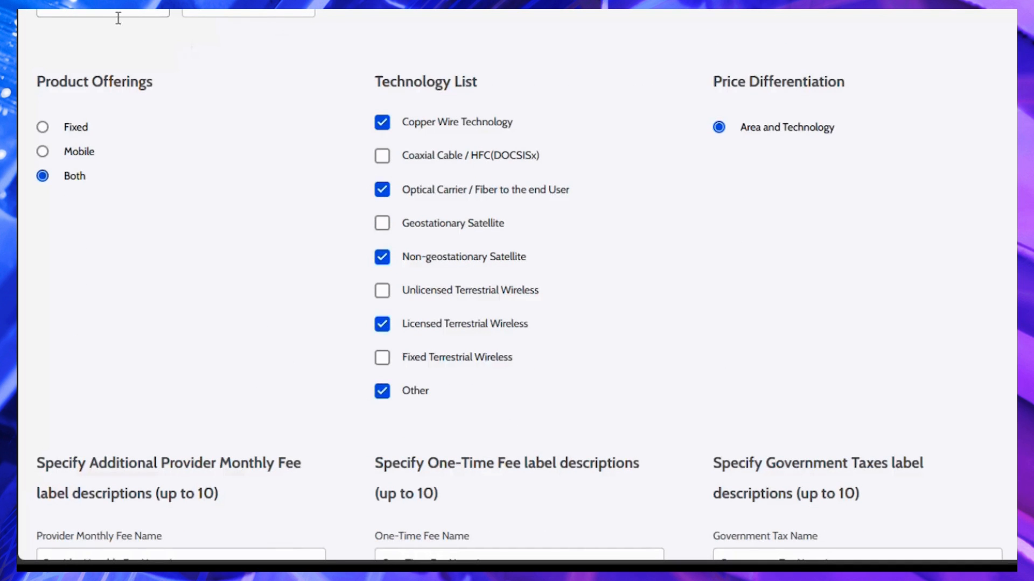
{"action": "scroll", "coordinate": [325, 283], "scroll_direction": "down", "scroll_amount": 1}
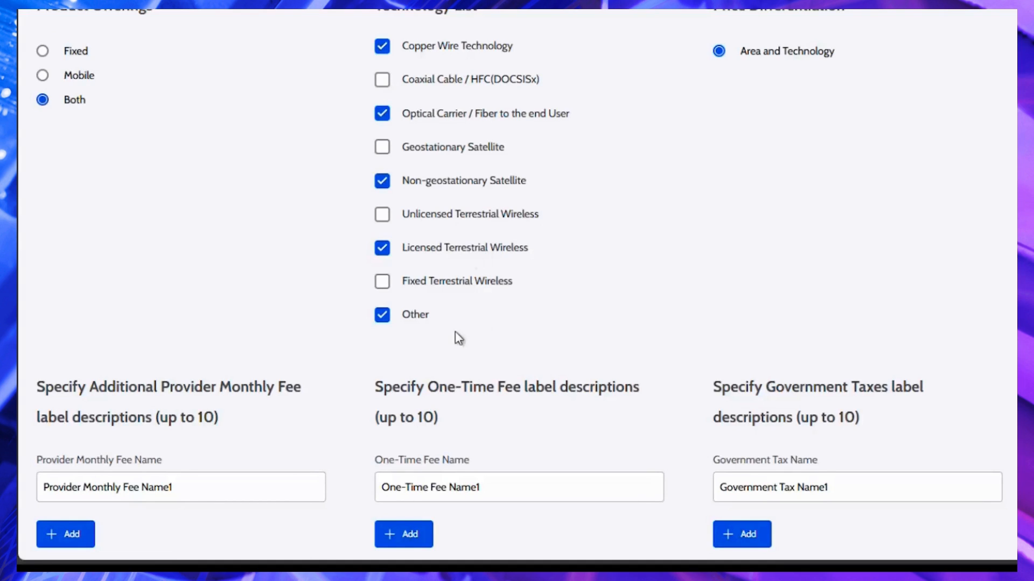
{"action": "left_click", "coordinate": [383, 182]}
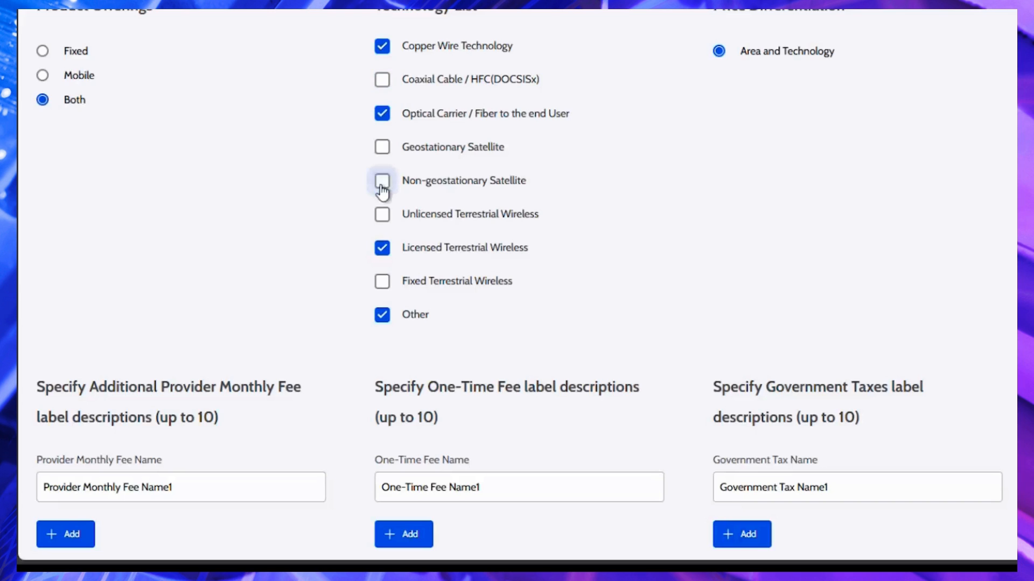
{"action": "left_click", "coordinate": [381, 252]}
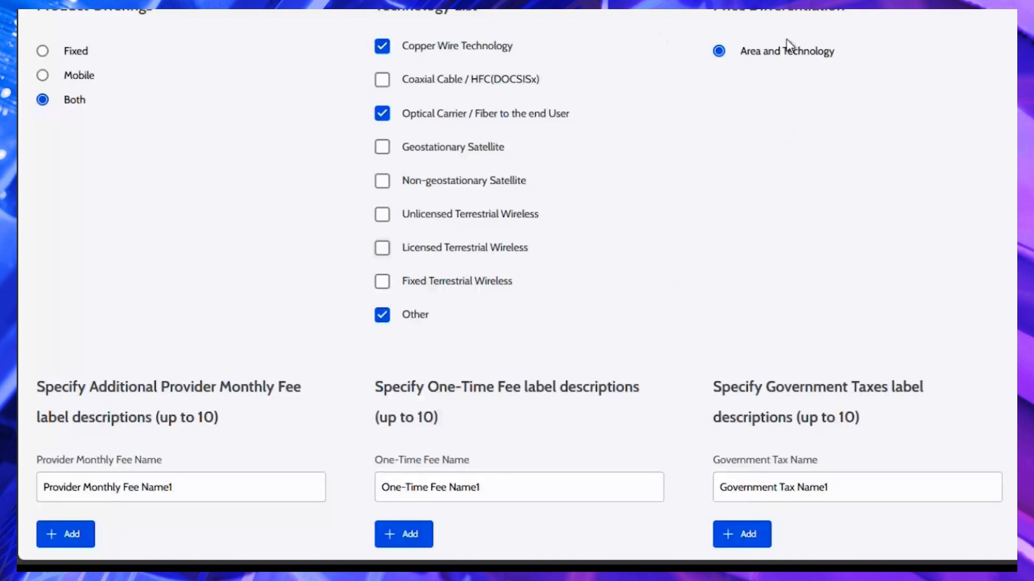
Review the monthly fee, one-time fee and government tax label descriptions and the price differentiators.
{"action": "scroll", "coordinate": [530, 215], "scroll_direction": "down", "scroll_amount": 3}
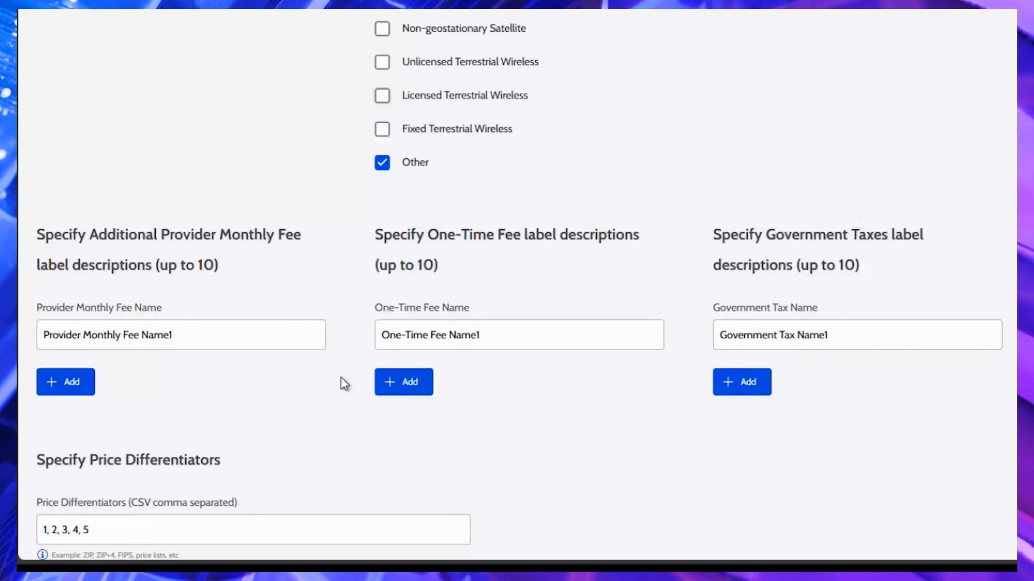
{"action": "scroll", "coordinate": [314, 404], "scroll_direction": "down", "scroll_amount": 4}
{"action": "scroll", "coordinate": [312, 403], "scroll_direction": "up", "scroll_amount": 3}
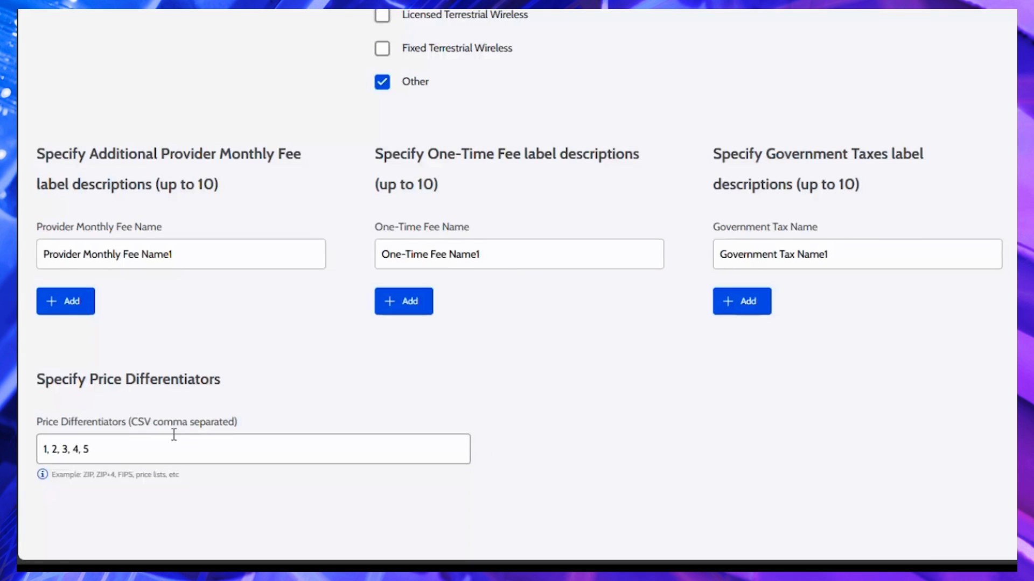
{"action": "scroll", "coordinate": [197, 380], "scroll_direction": "down", "scroll_amount": 3}
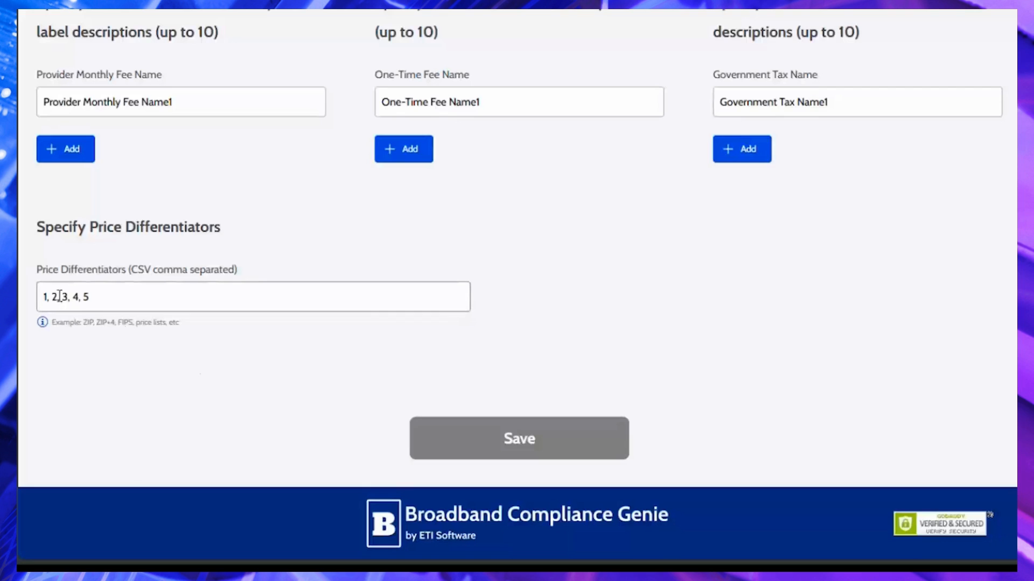
{"action": "scroll", "coordinate": [303, 405], "scroll_direction": "up", "scroll_amount": 15}
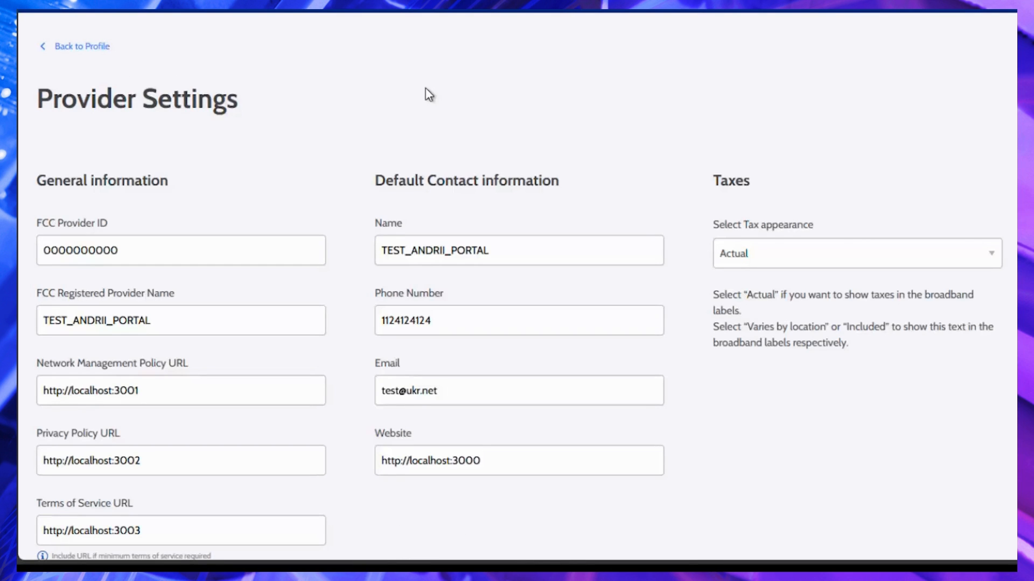
Leave the provider settings without saving, go to the Plan Manager and open the product "16.07 11:13".
{"action": "left_click", "coordinate": [86, 47]}
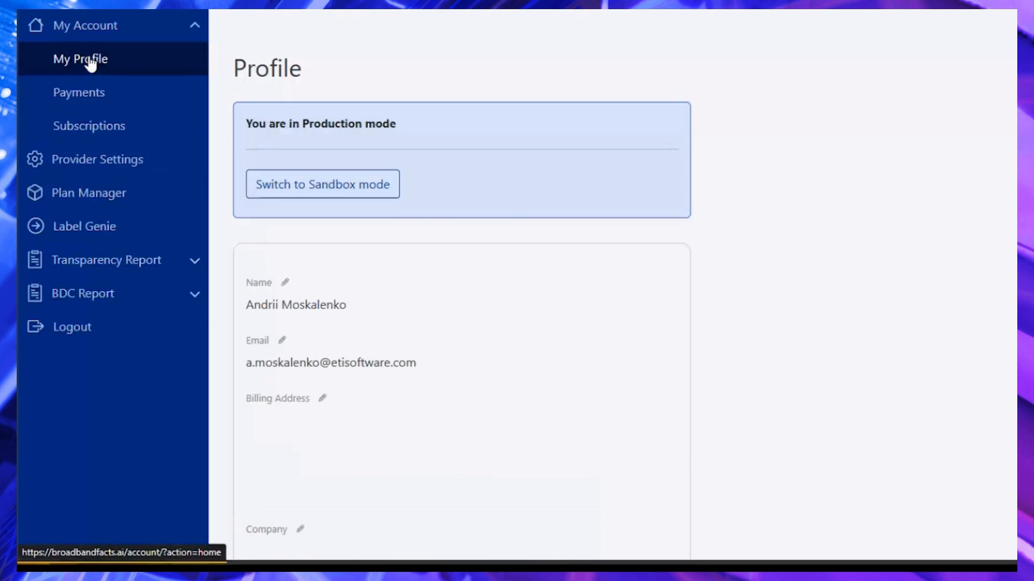
{"action": "left_click", "coordinate": [98, 203]}
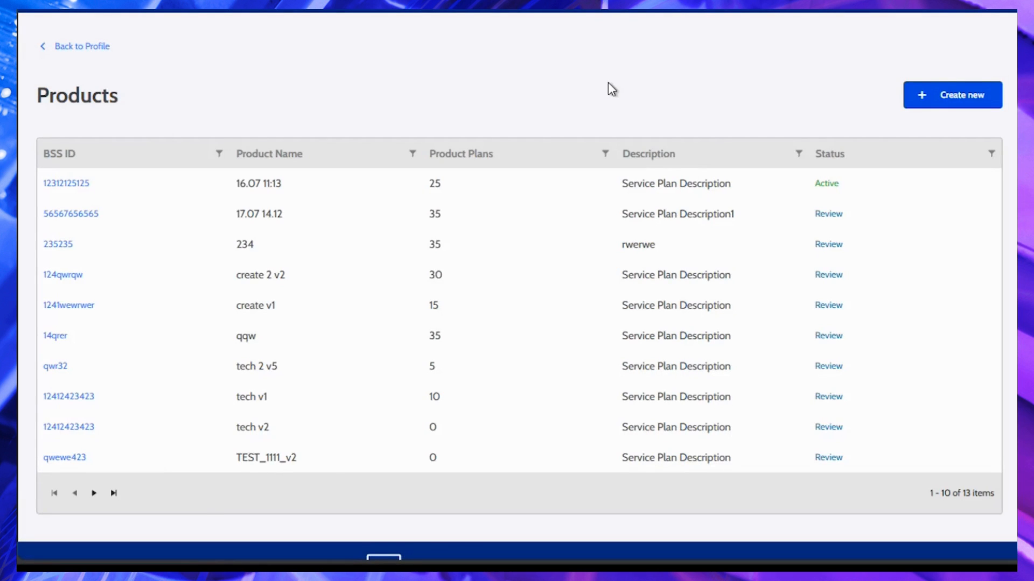
{"action": "left_click", "coordinate": [72, 185]}
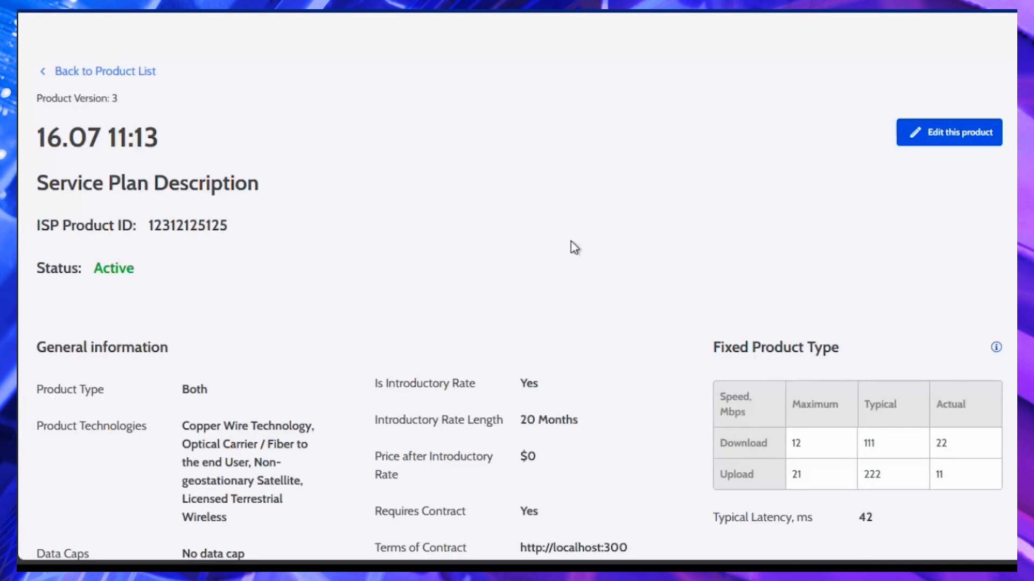
Examine the product's general information, its fixed and mobile speed tables, and its default prices.
{"action": "scroll", "coordinate": [574, 248], "scroll_direction": "down", "scroll_amount": 2}
{"action": "scroll", "coordinate": [575, 248], "scroll_direction": "down", "scroll_amount": 1}
{"action": "scroll", "coordinate": [574, 248], "scroll_direction": "down", "scroll_amount": 1}
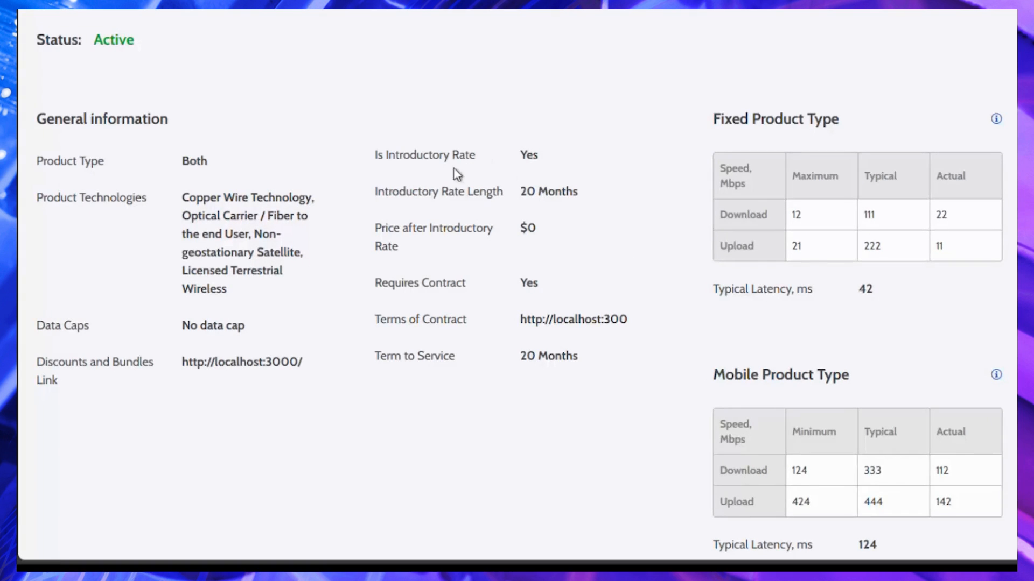
{"action": "scroll", "coordinate": [469, 315], "scroll_direction": "down", "scroll_amount": 1}
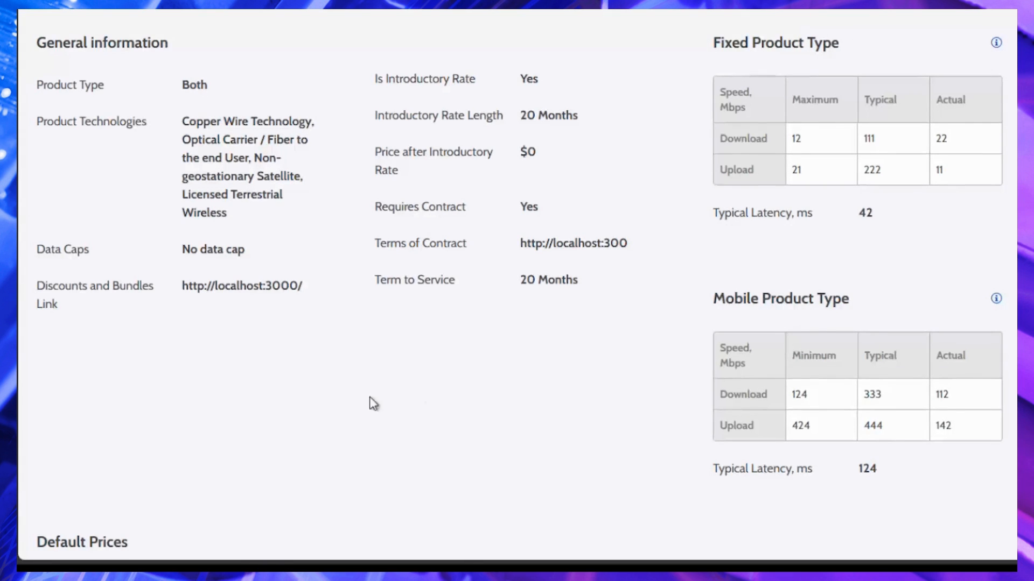
{"action": "scroll", "coordinate": [372, 401], "scroll_direction": "down", "scroll_amount": 6}
{"action": "scroll", "coordinate": [426, 394], "scroll_direction": "down", "scroll_amount": 1}
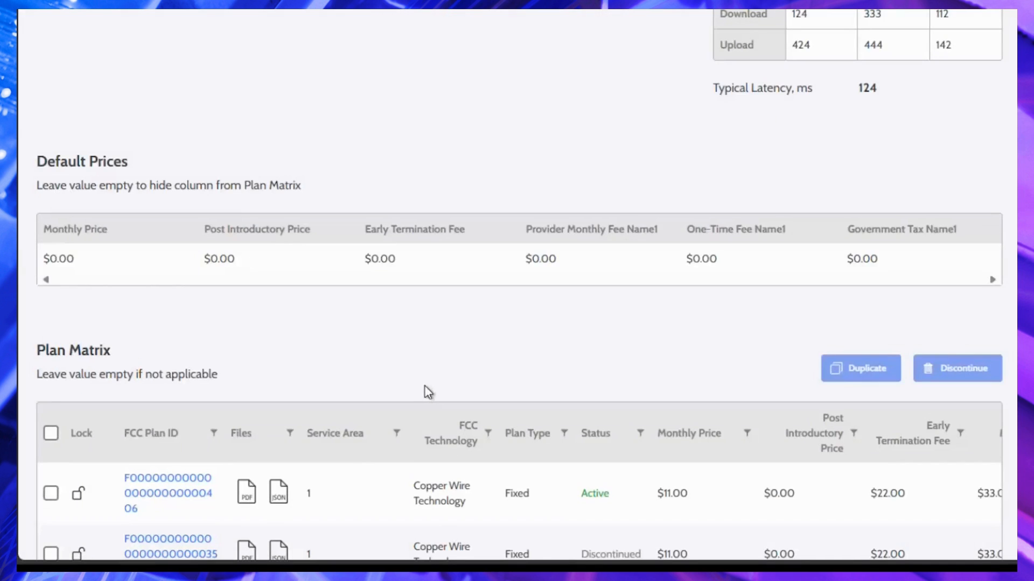
{"action": "scroll", "coordinate": [428, 391], "scroll_direction": "up", "scroll_amount": 2}
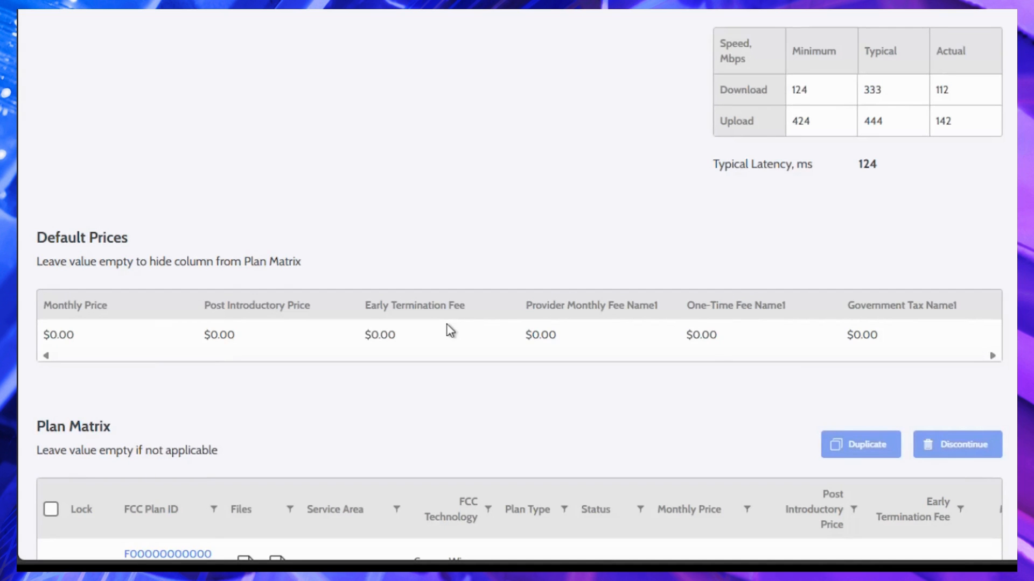
{"action": "scroll", "coordinate": [484, 407], "scroll_direction": "down", "scroll_amount": 1}
{"action": "scroll", "coordinate": [487, 410], "scroll_direction": "up", "scroll_amount": 1}
{"action": "scroll", "coordinate": [422, 417], "scroll_direction": "up", "scroll_amount": 1}
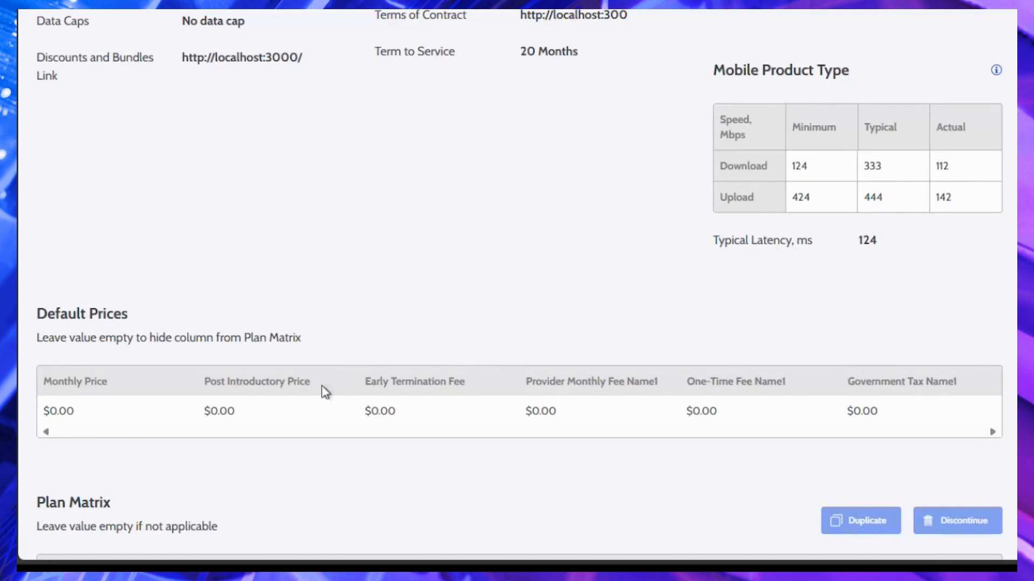
Examine the product's Plan Matrix, including the FCC plan IDs, label files, service areas, technologies, plan types and statuses.
{"action": "scroll", "coordinate": [339, 494], "scroll_direction": "down", "scroll_amount": 5}
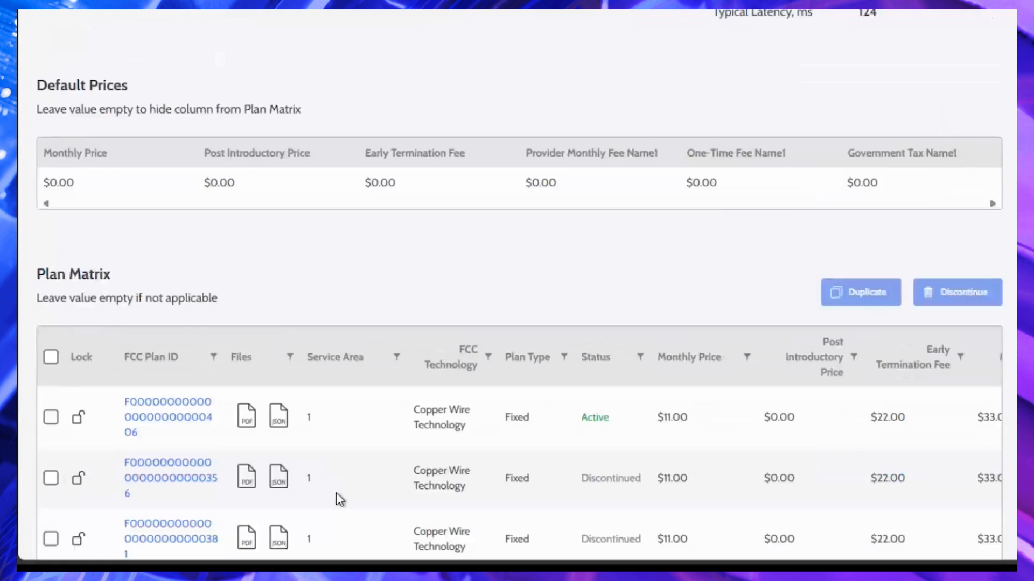
{"action": "scroll", "coordinate": [336, 493], "scroll_direction": "down", "scroll_amount": 2}
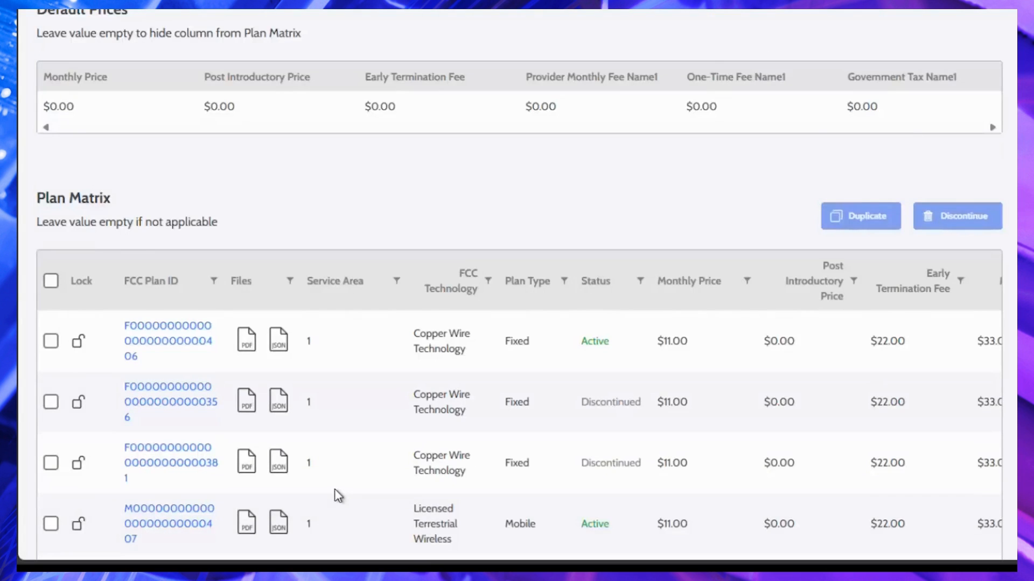
{"action": "scroll", "coordinate": [334, 489], "scroll_direction": "down", "scroll_amount": 2}
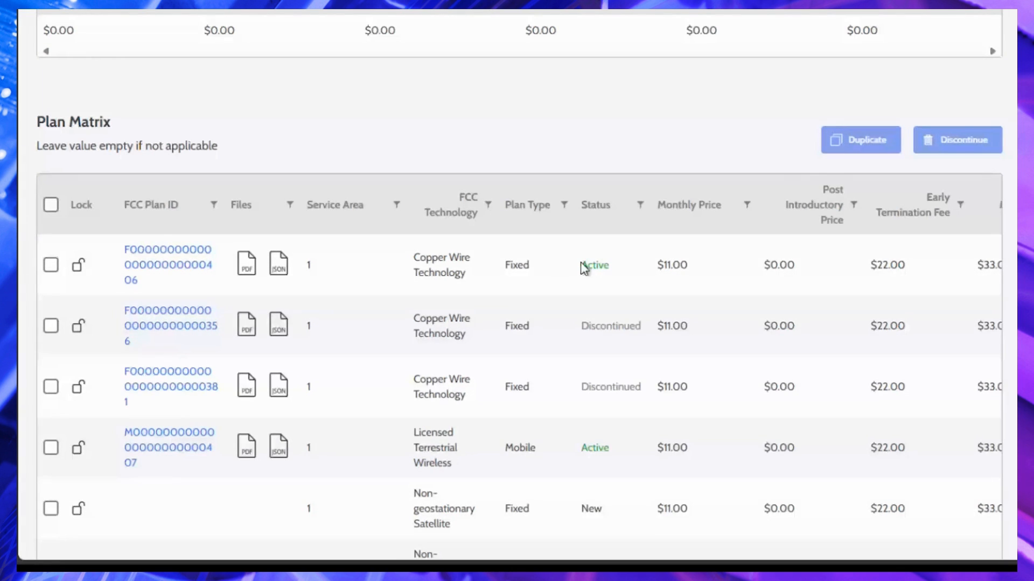
{"action": "scroll", "coordinate": [662, 398], "scroll_direction": "up", "scroll_amount": 7}
{"action": "scroll", "coordinate": [662, 401], "scroll_direction": "up", "scroll_amount": 9}
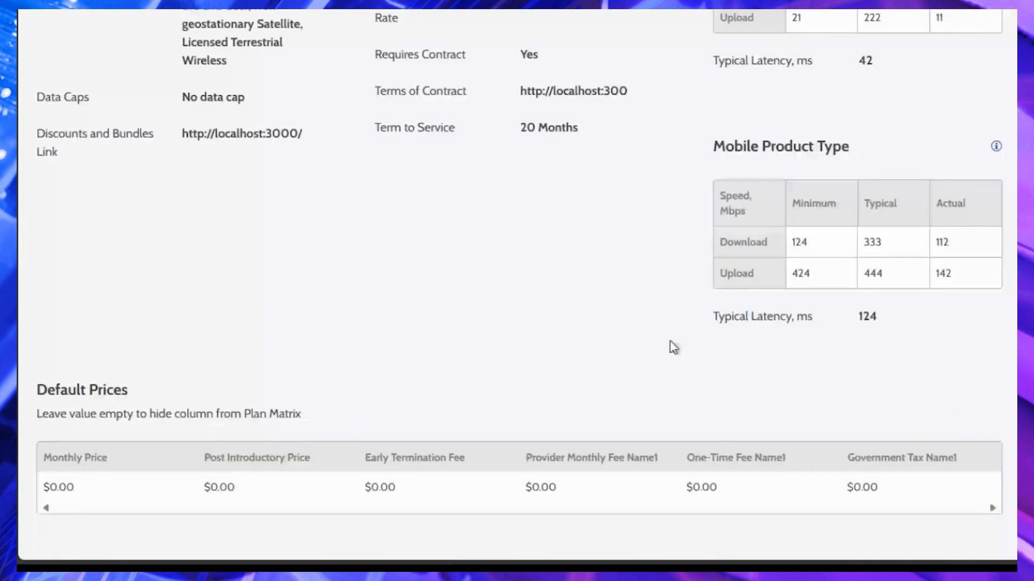
{"action": "scroll", "coordinate": [651, 473], "scroll_direction": "down", "scroll_amount": 11}
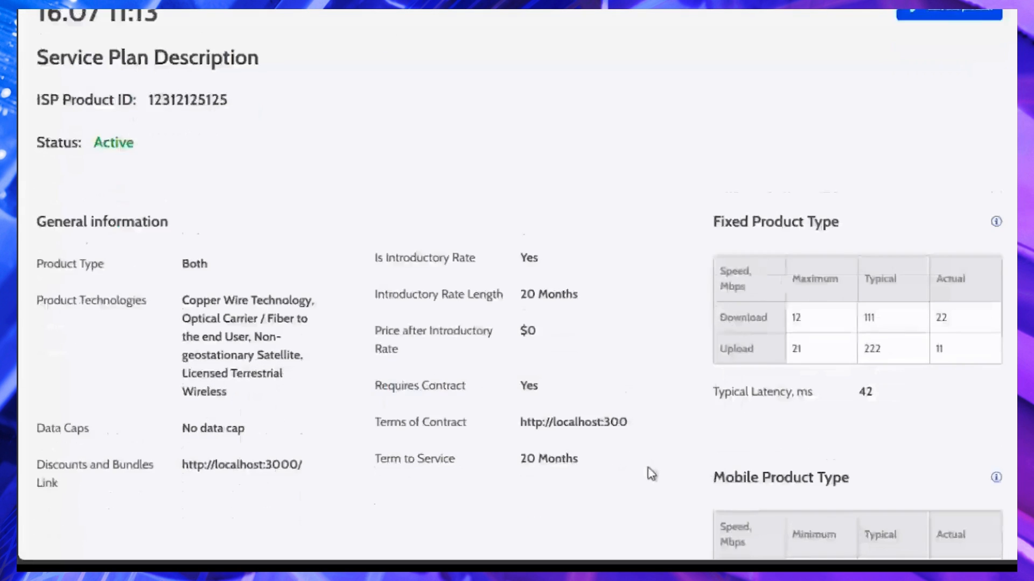
{"action": "scroll", "coordinate": [658, 490], "scroll_direction": "down", "scroll_amount": 4}
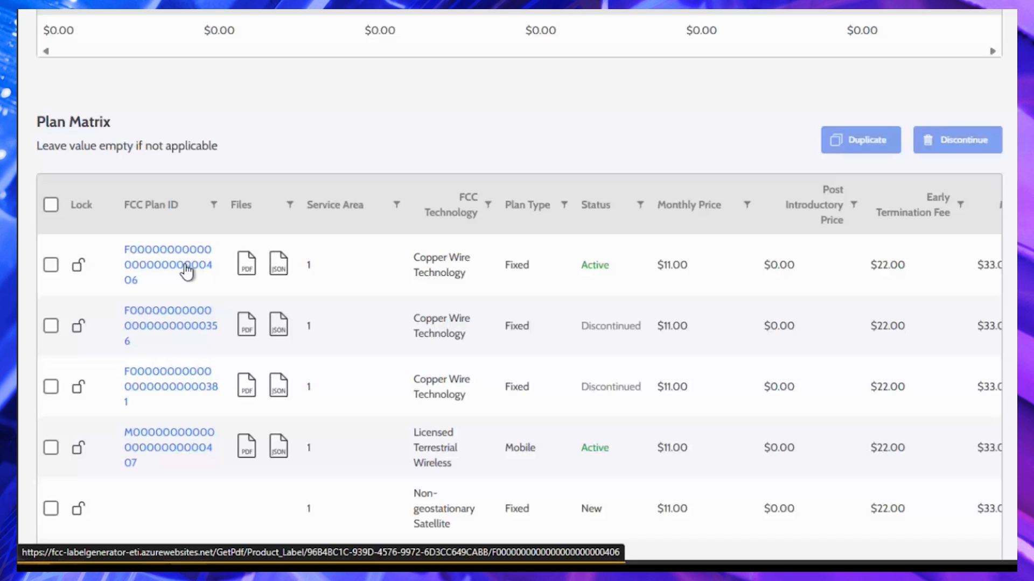
{"action": "mouse_move", "coordinate": [186, 271]}
{"action": "left_mouse_down"}
{"action": "mouse_move", "coordinate": [289, 281]}
{"action": "mouse_move", "coordinate": [673, 272]}
{"action": "mouse_move", "coordinate": [205, 289]}
{"action": "mouse_move", "coordinate": [187, 273]}
{"action": "left_mouse_up"}
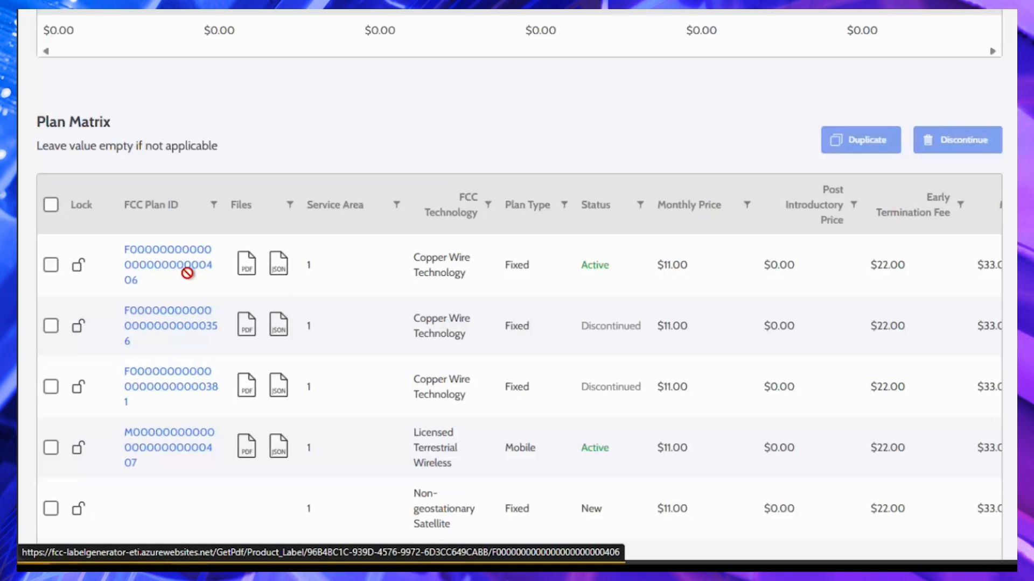
Select only the new fixed Non-geostationary Satellite plan for service area 1 in the Plan Matrix, leaving the active copper plan unselected.
{"action": "left_click", "coordinate": [52, 266]}
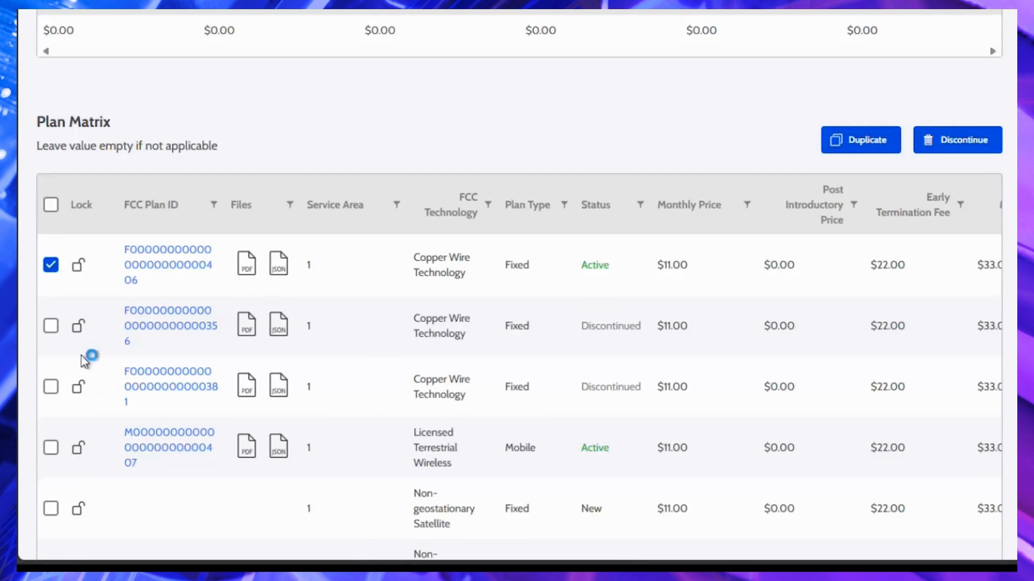
{"action": "left_click", "coordinate": [51, 508]}
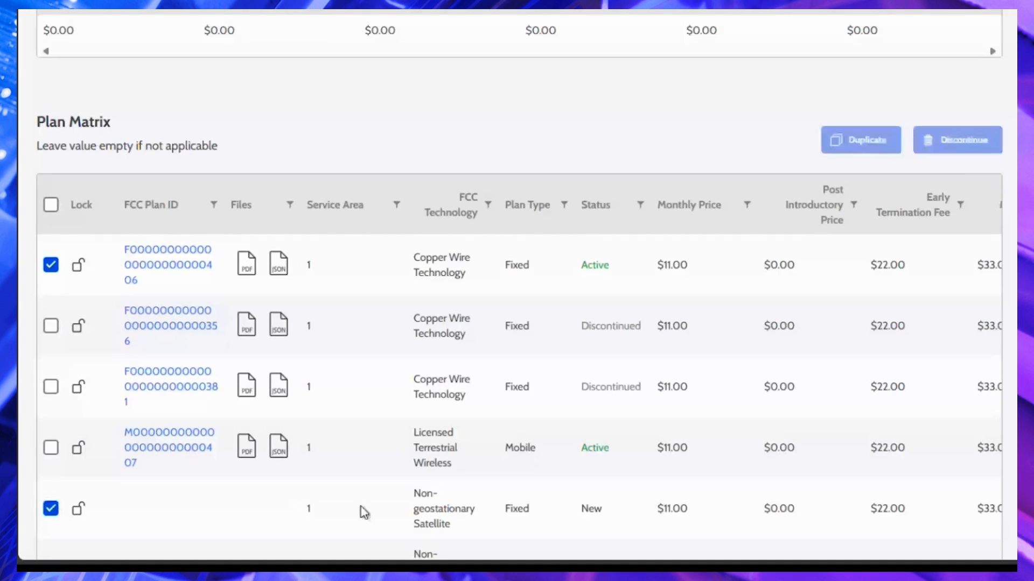
{"action": "scroll", "coordinate": [374, 473], "scroll_direction": "down", "scroll_amount": 3}
{"action": "left_click", "coordinate": [50, 113]}
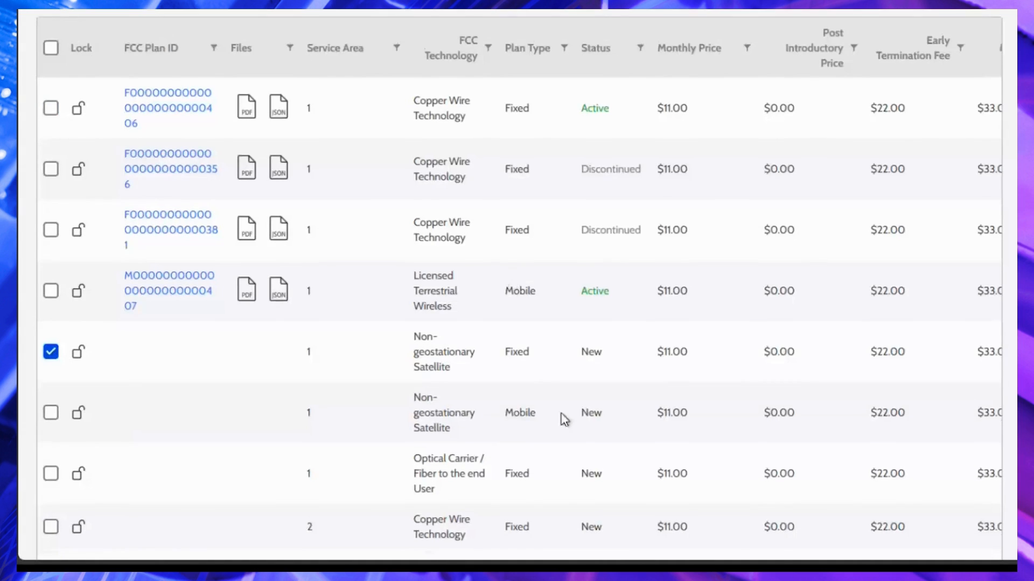
{"action": "scroll", "coordinate": [560, 423], "scroll_direction": "down", "scroll_amount": 8}
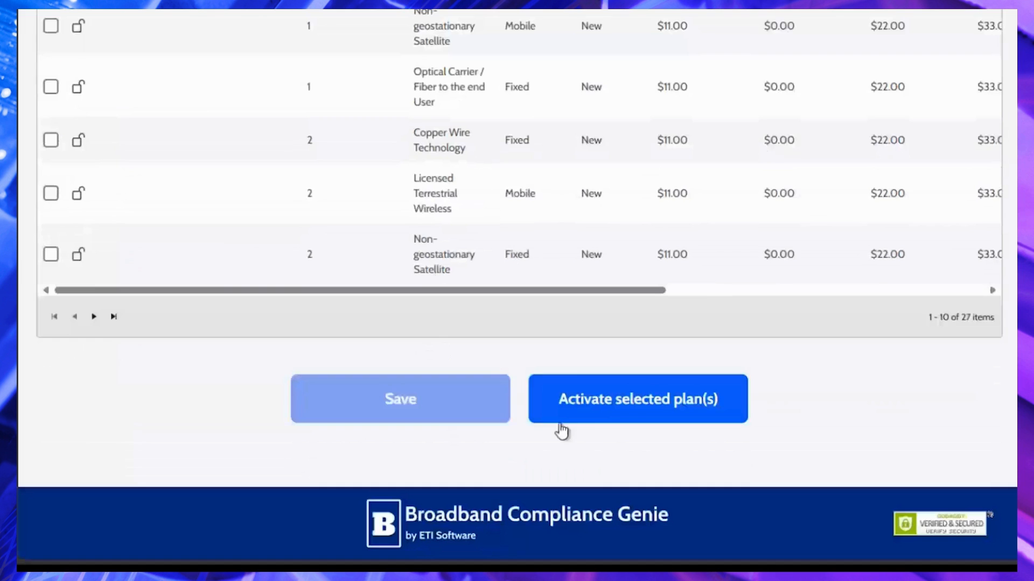
Try to activate the selected plan, dismiss the confirmation dialog and return to the Plan Matrix.
{"action": "left_click", "coordinate": [736, 405]}
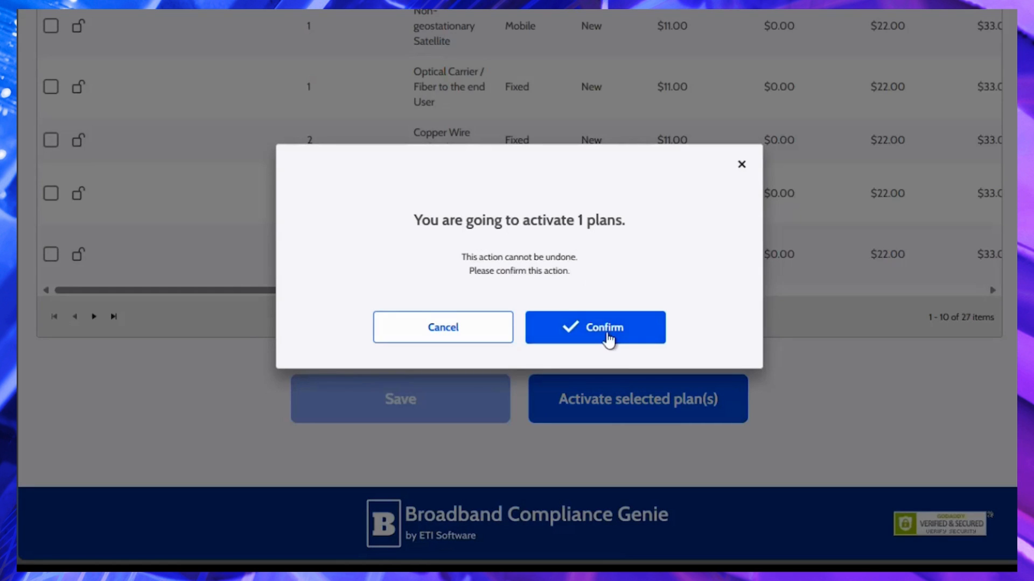
{"action": "left_click", "coordinate": [607, 336]}
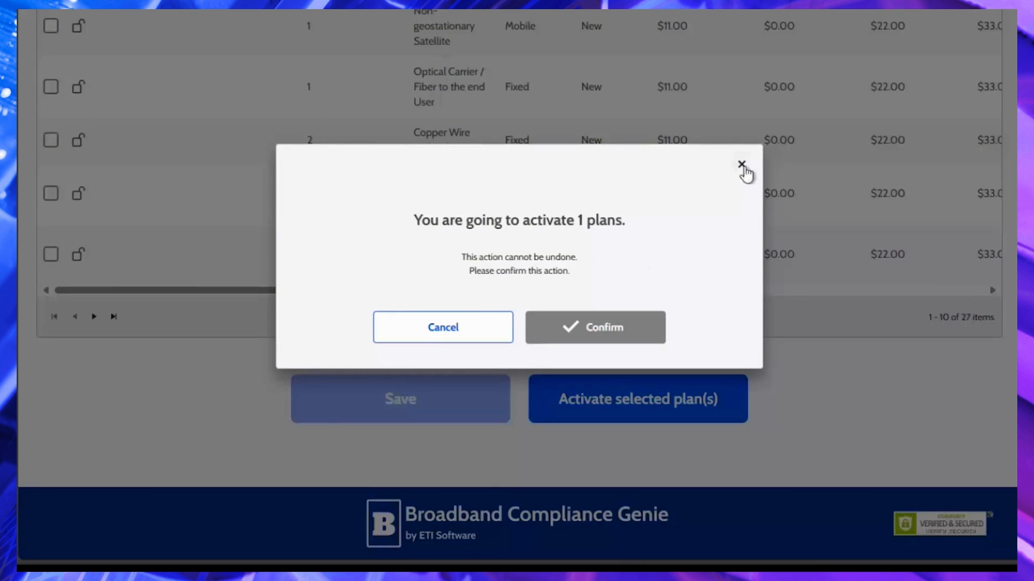
{"action": "left_click", "coordinate": [743, 166]}
{"action": "scroll", "coordinate": [457, 299], "scroll_direction": "up", "scroll_amount": 5}
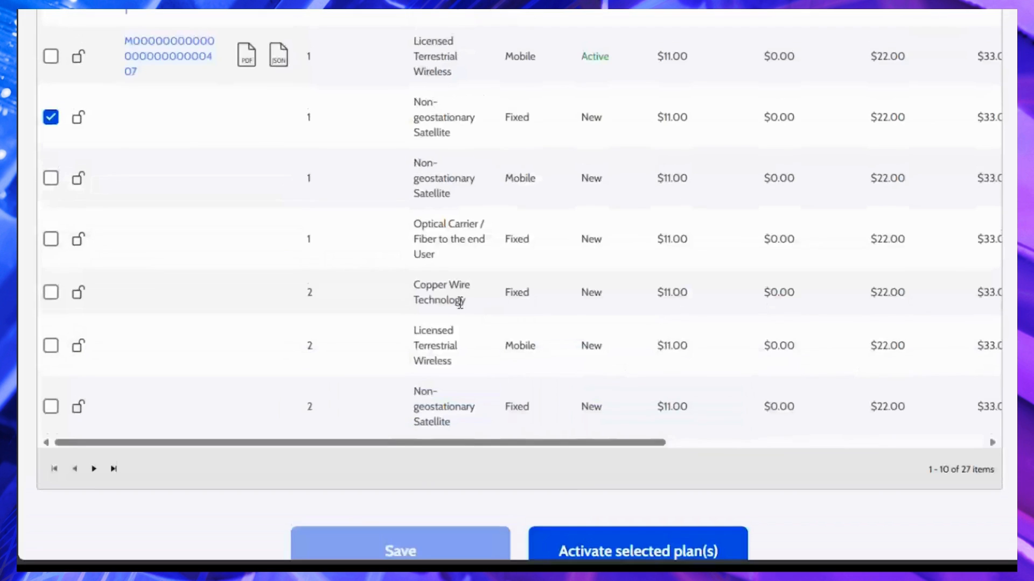
{"action": "scroll", "coordinate": [428, 312], "scroll_direction": "up", "scroll_amount": 4}
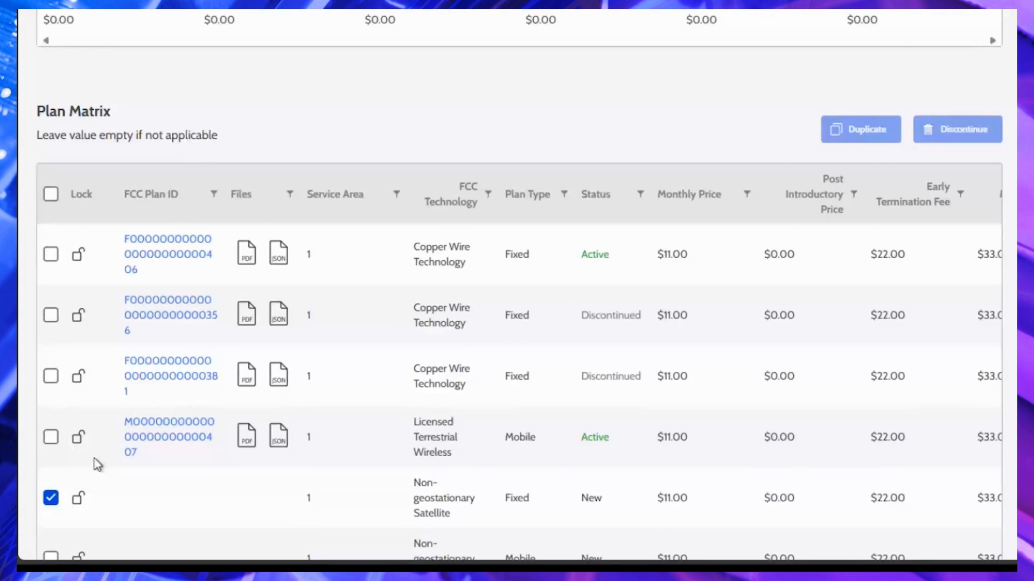
{"action": "scroll", "coordinate": [96, 456], "scroll_direction": "down", "scroll_amount": 1}
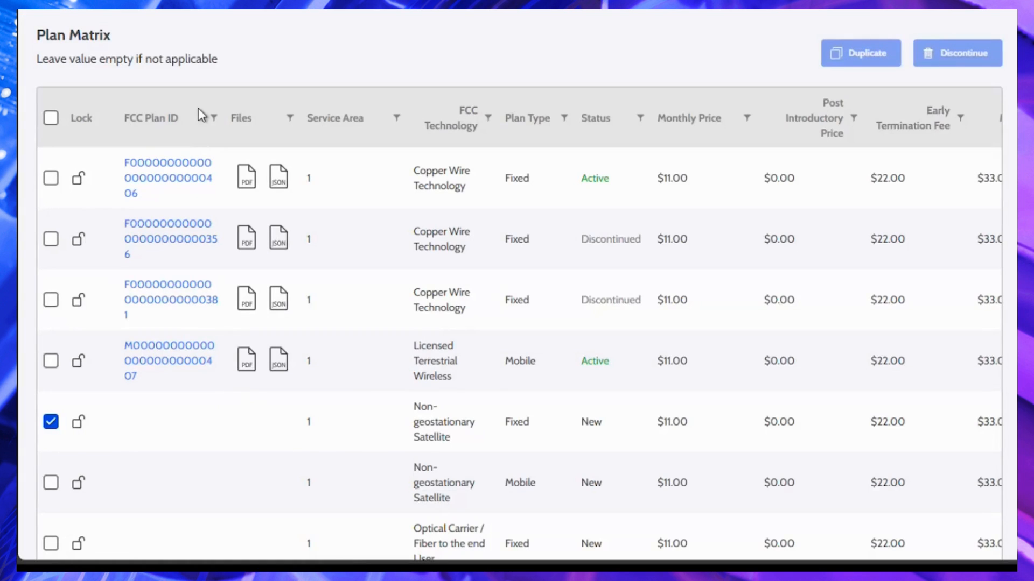
Go to the account profile page and expand the My Account, Transparency Report and BDC Report sections to view their entries.
{"action": "left_click", "coordinate": [187, 347]}
{"action": "scroll", "coordinate": [310, 312], "scroll_direction": "up", "scroll_amount": 15}
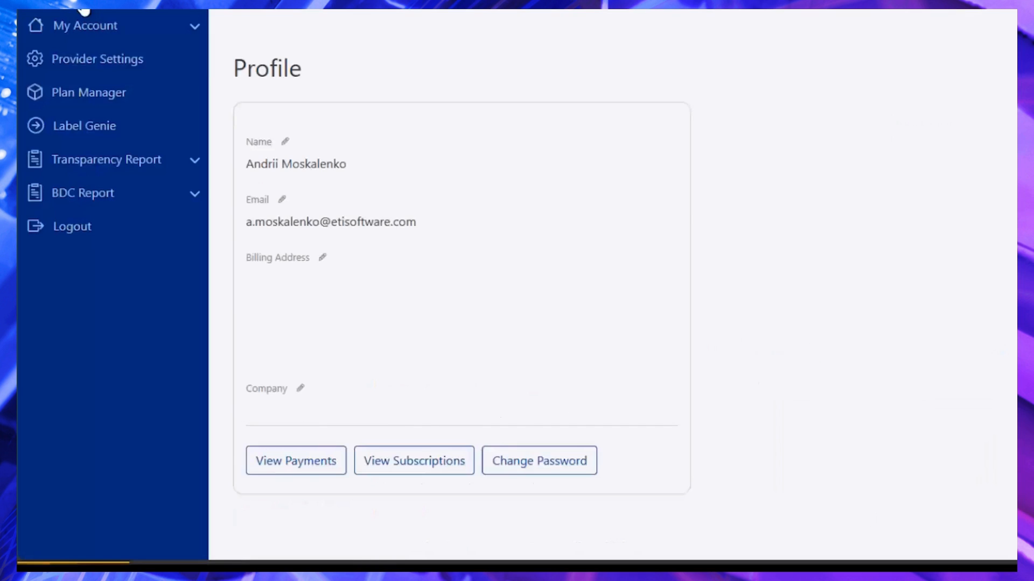
{"action": "left_click", "coordinate": [88, 25]}
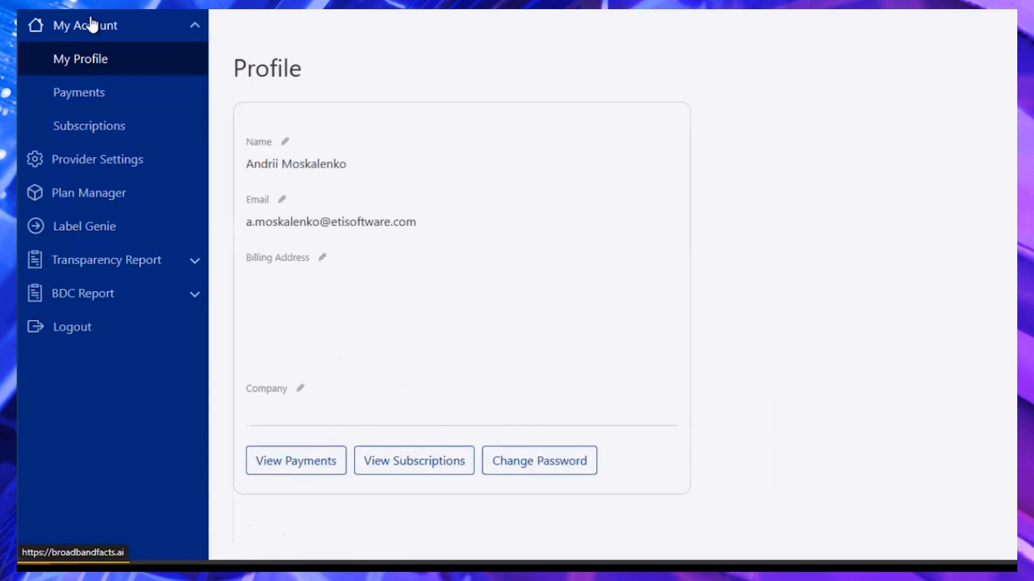
{"action": "left_click", "coordinate": [163, 265]}
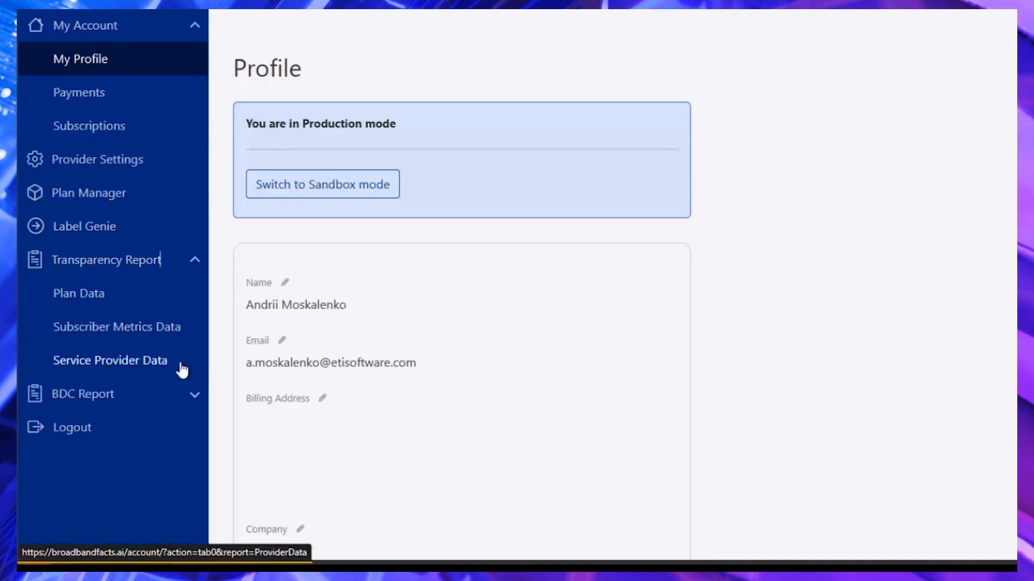
{"action": "left_click", "coordinate": [185, 402]}
{"action": "scroll", "coordinate": [152, 420], "scroll_direction": "down", "scroll_amount": 2}
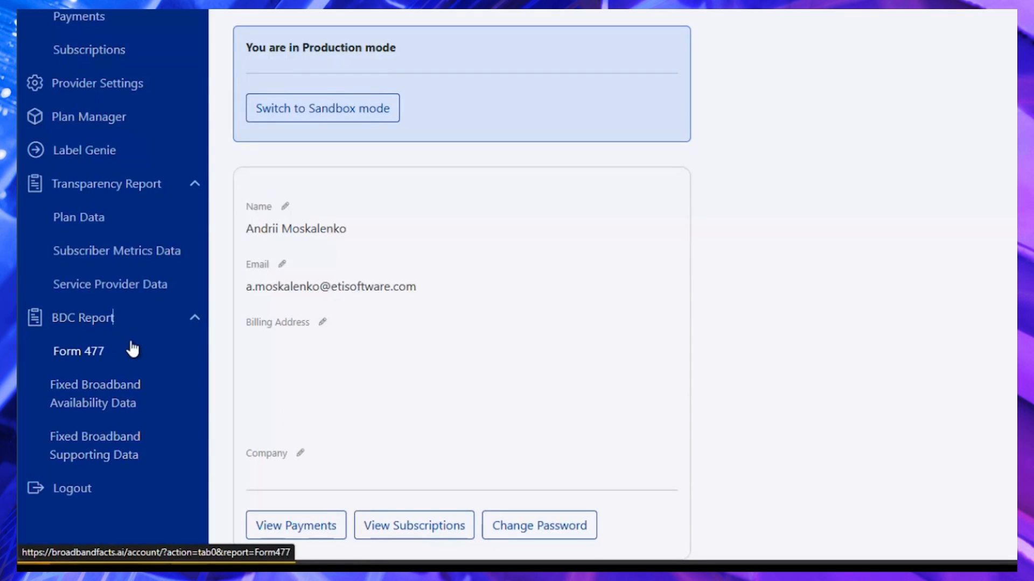
Open the Plan Data transparency report, and request Form 477 from the BDC reports.
{"action": "left_click", "coordinate": [79, 233]}
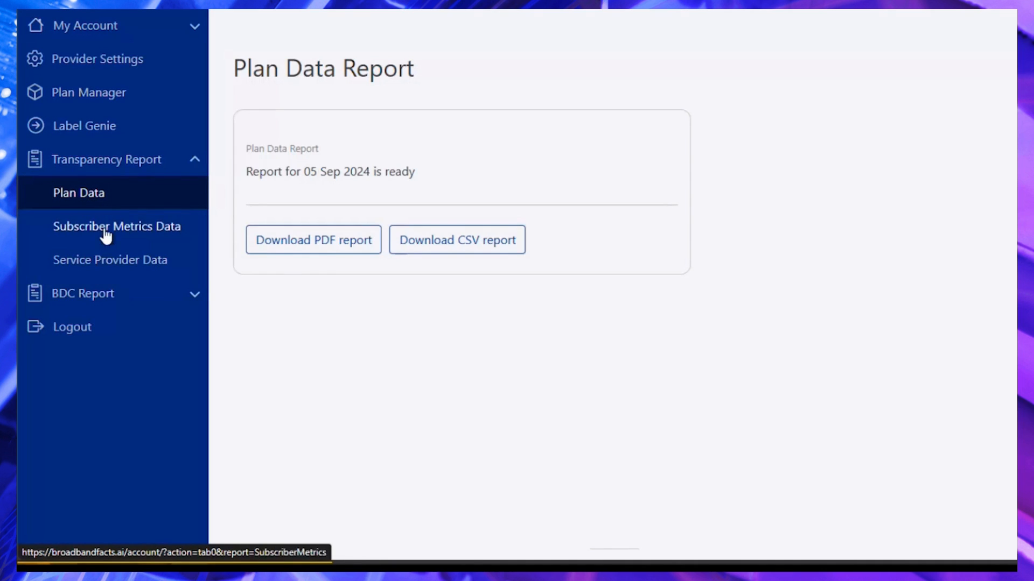
{"action": "left_click", "coordinate": [110, 297]}
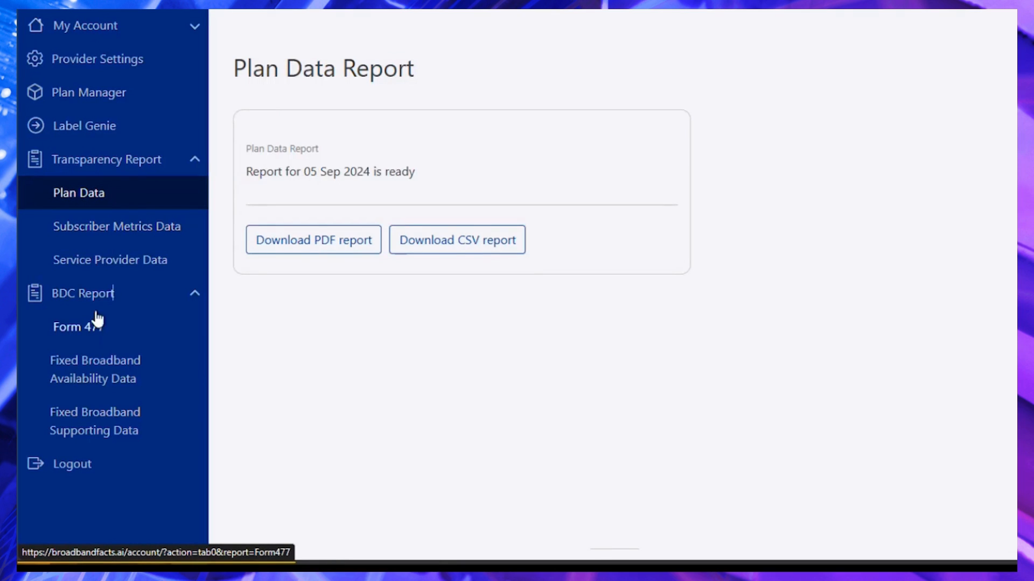
{"action": "left_click", "coordinate": [92, 337]}
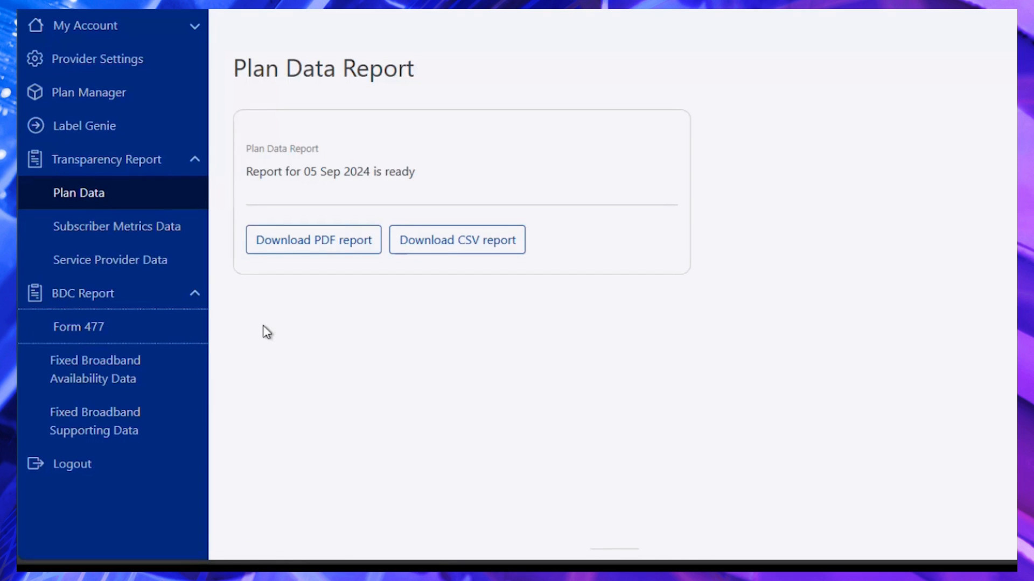